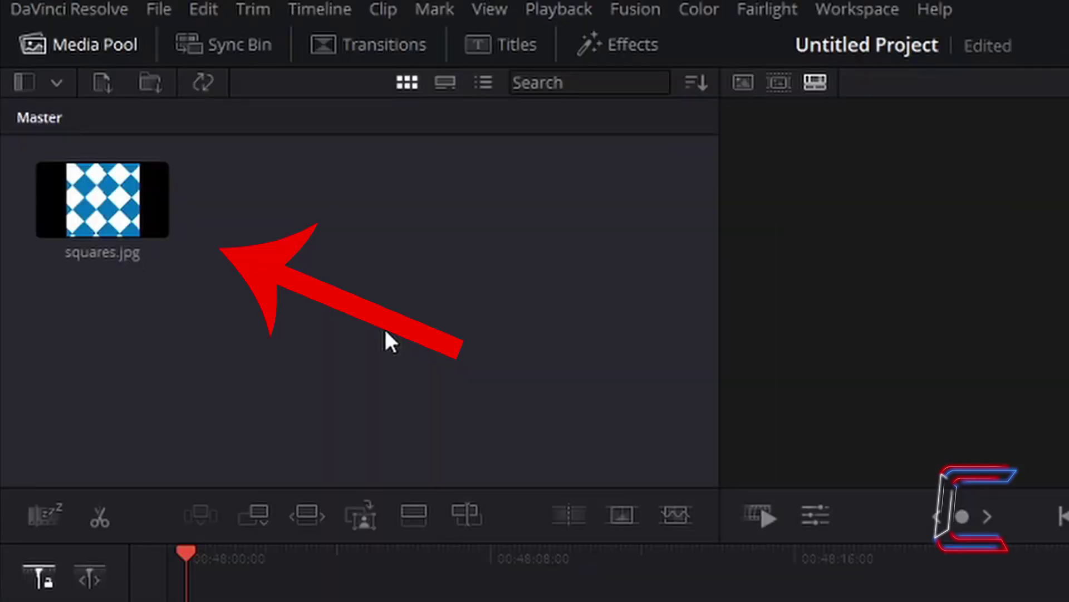
Append squares.jpg from the Media Pool to the end of a new Timeline 1
click(164, 211)
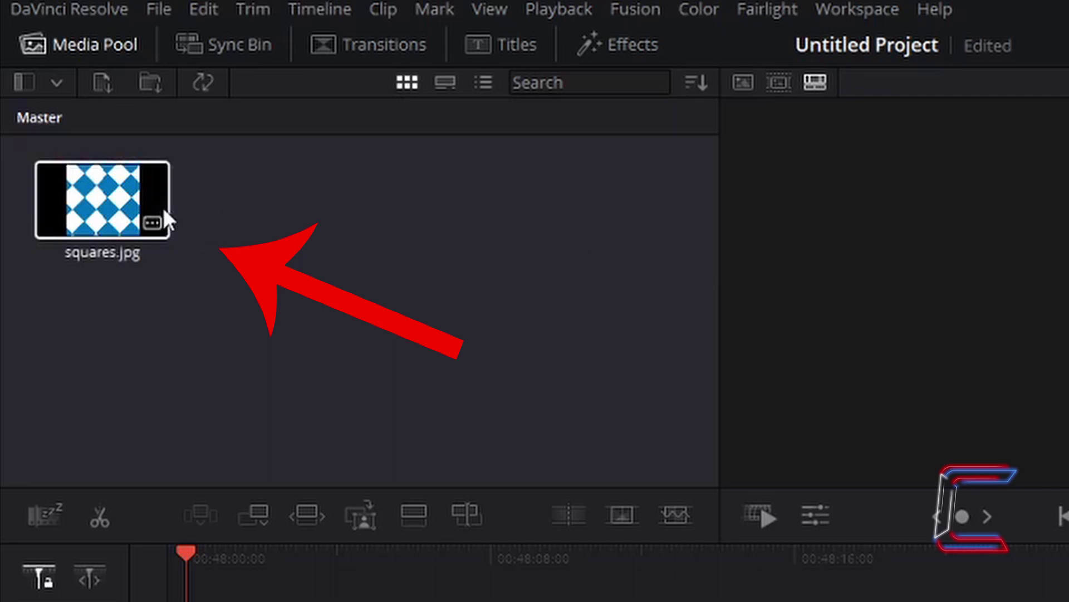
click(165, 217)
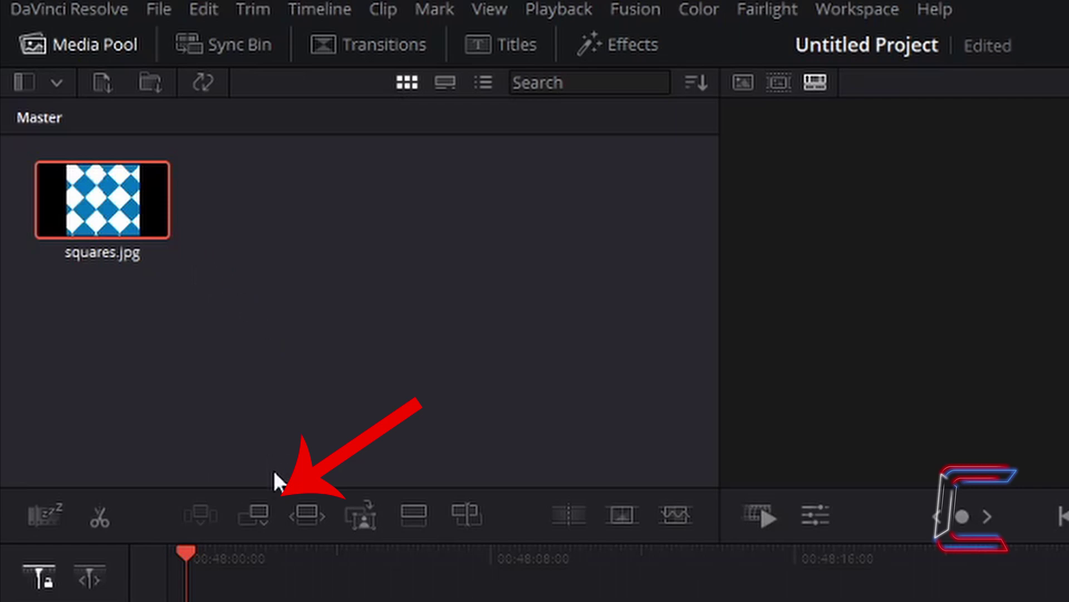
click(260, 509)
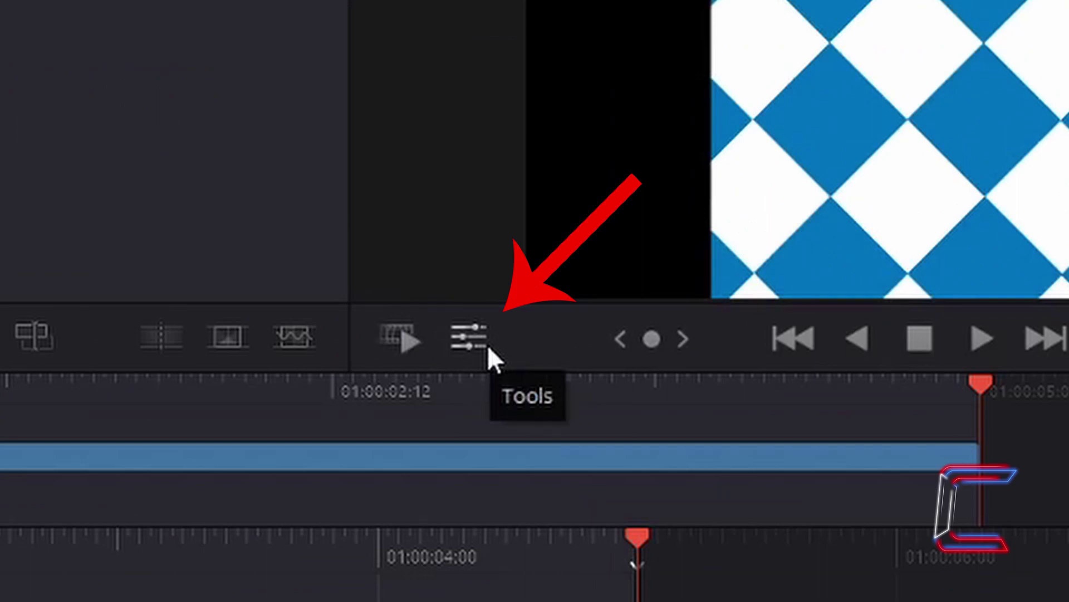
Show the transform controls in the viewer for the squares.jpg clip on the timeline
click(488, 346)
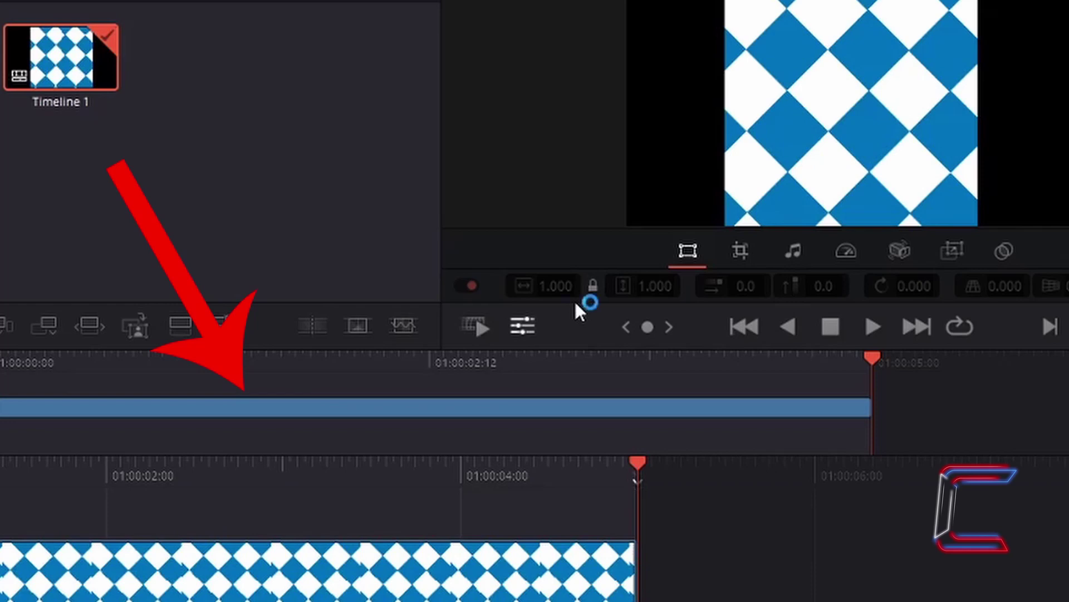
click(570, 410)
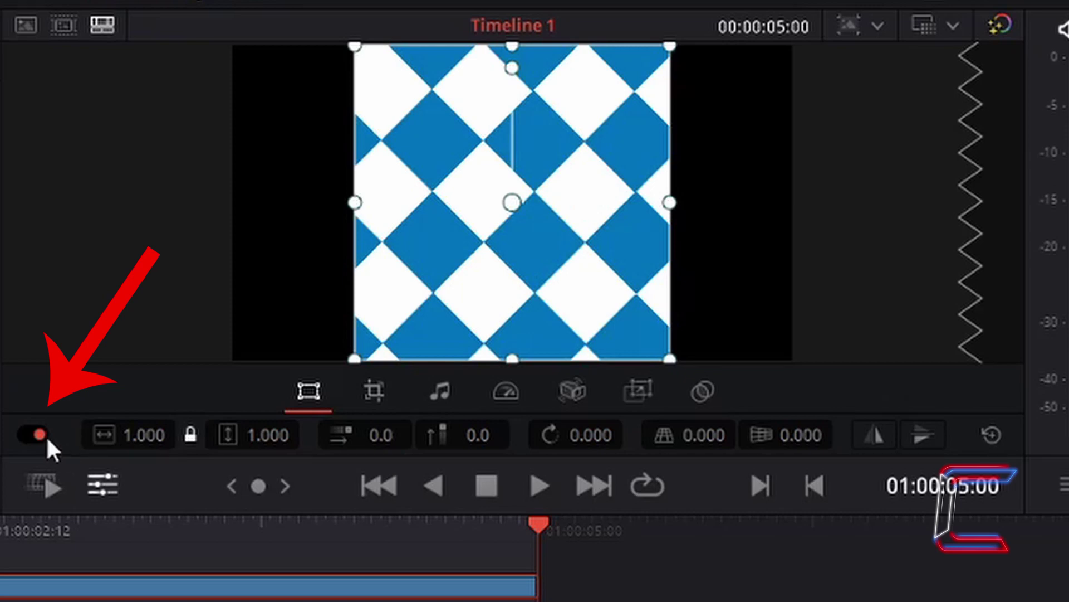
click(38, 434)
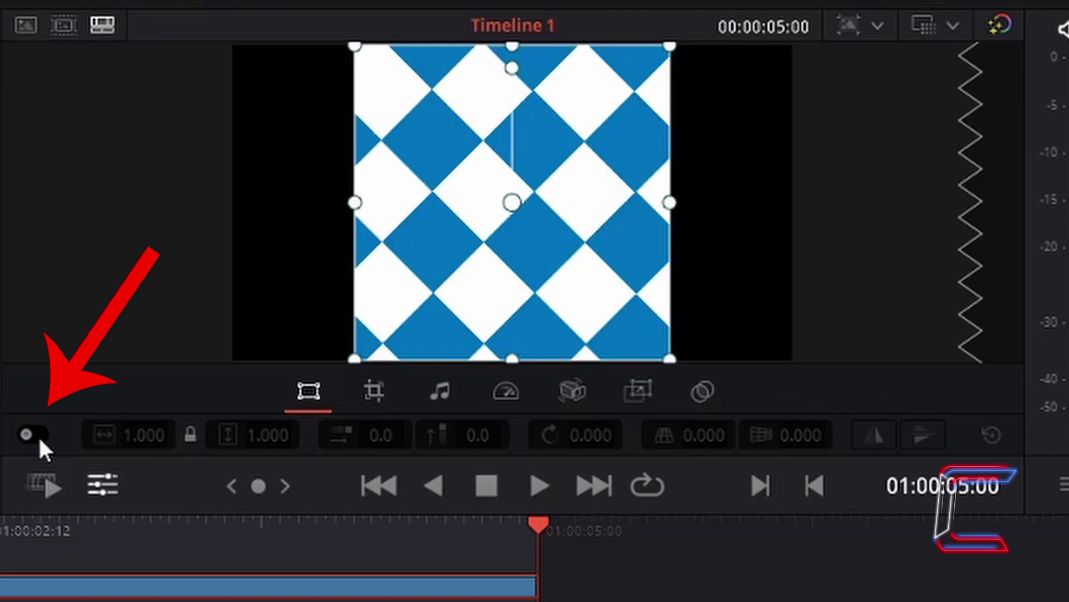
click(38, 436)
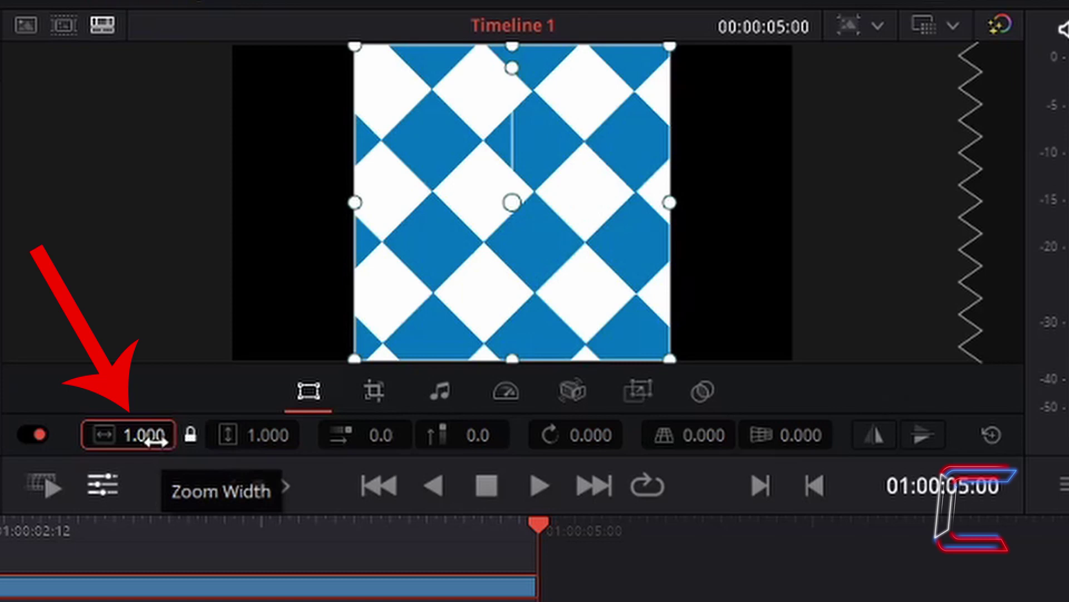
drag(156, 441, 287, 228)
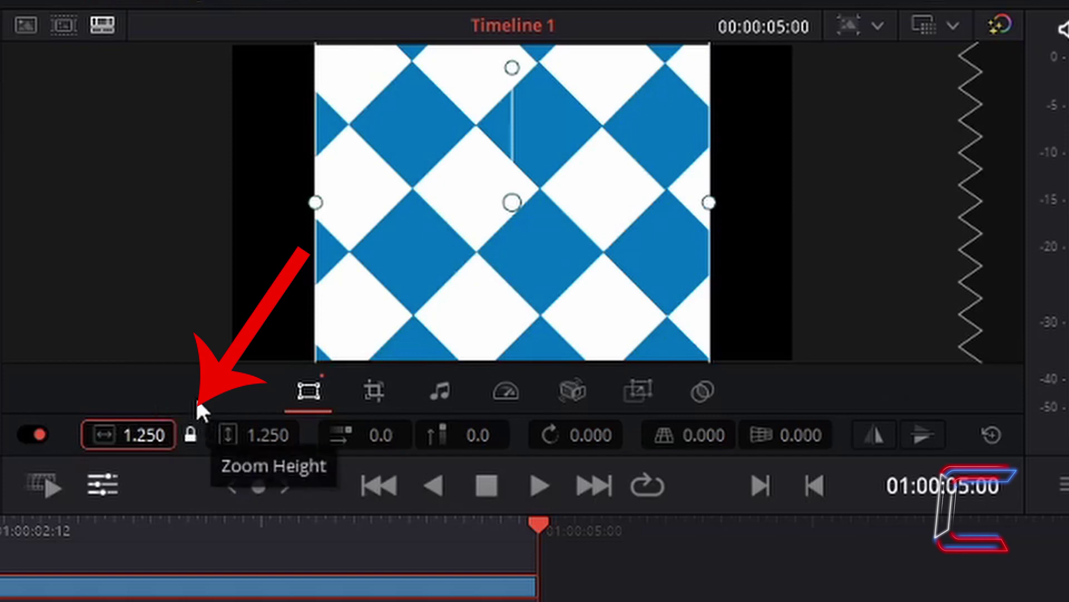
double_click(289, 445)
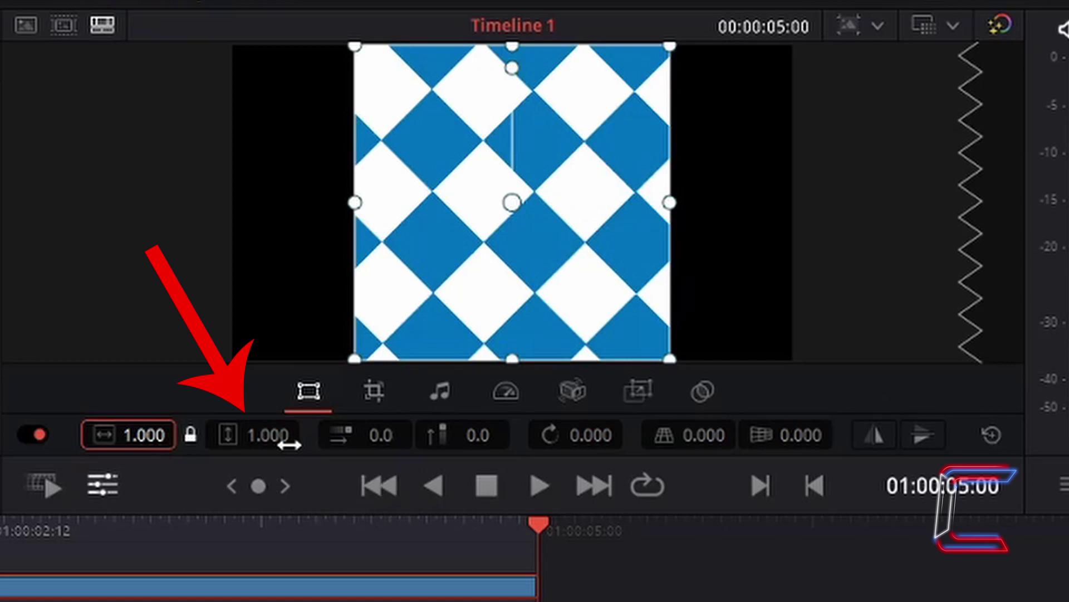
Restore the 1.250 zoom, unlink width and height, and set Zoom Height to 0.750
key(ctrl+z)
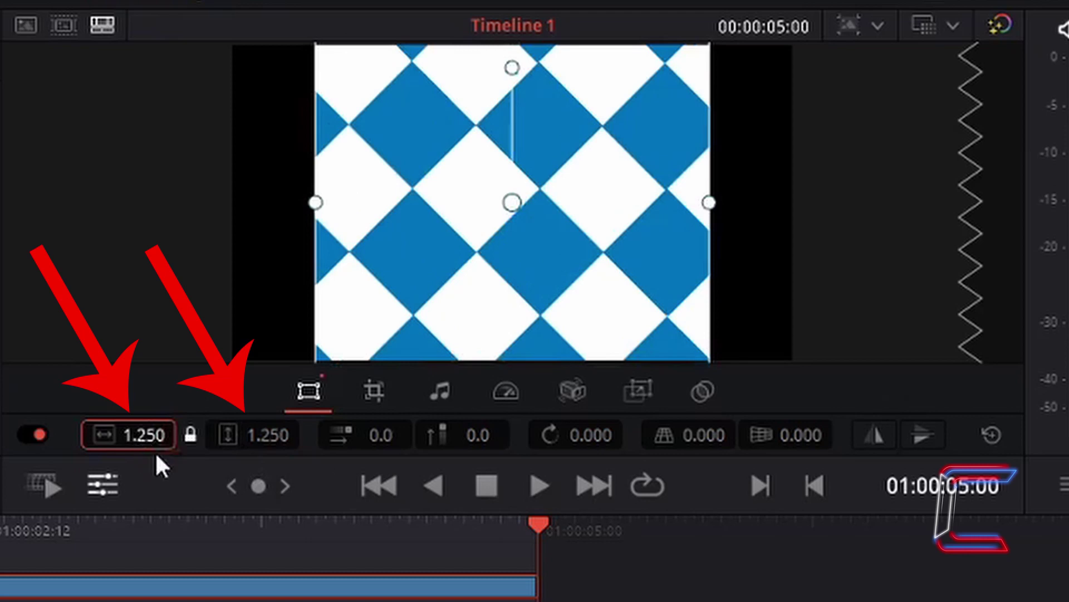
click(190, 435)
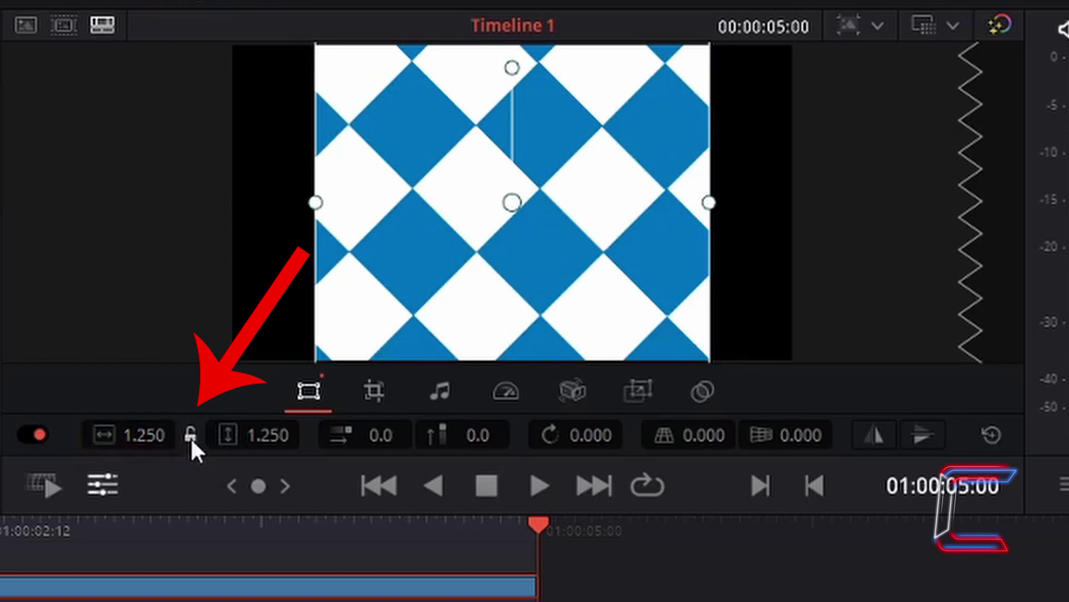
click(284, 442)
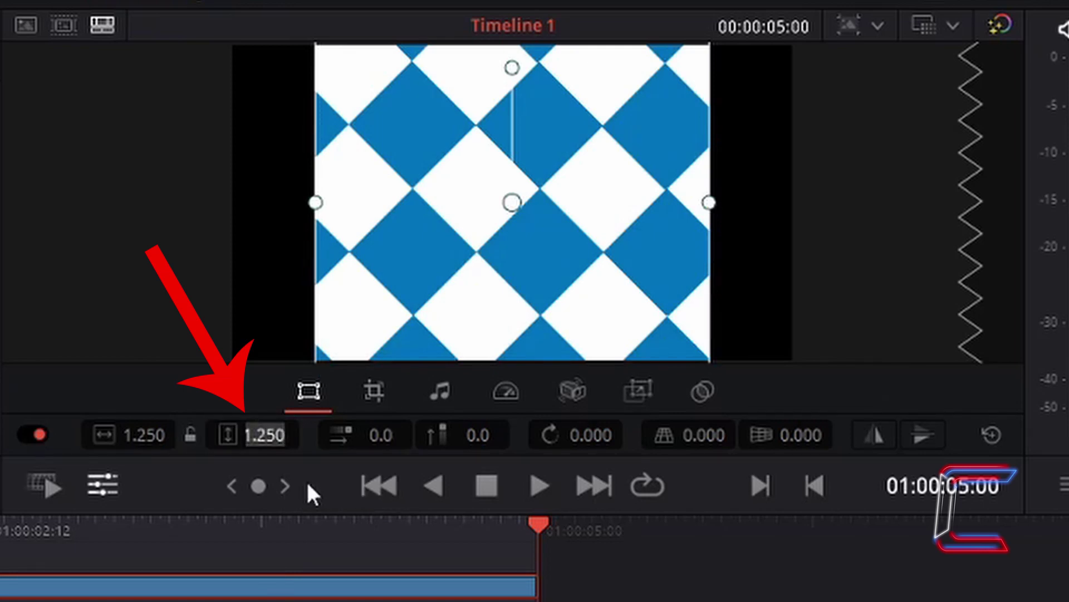
text(0.75)
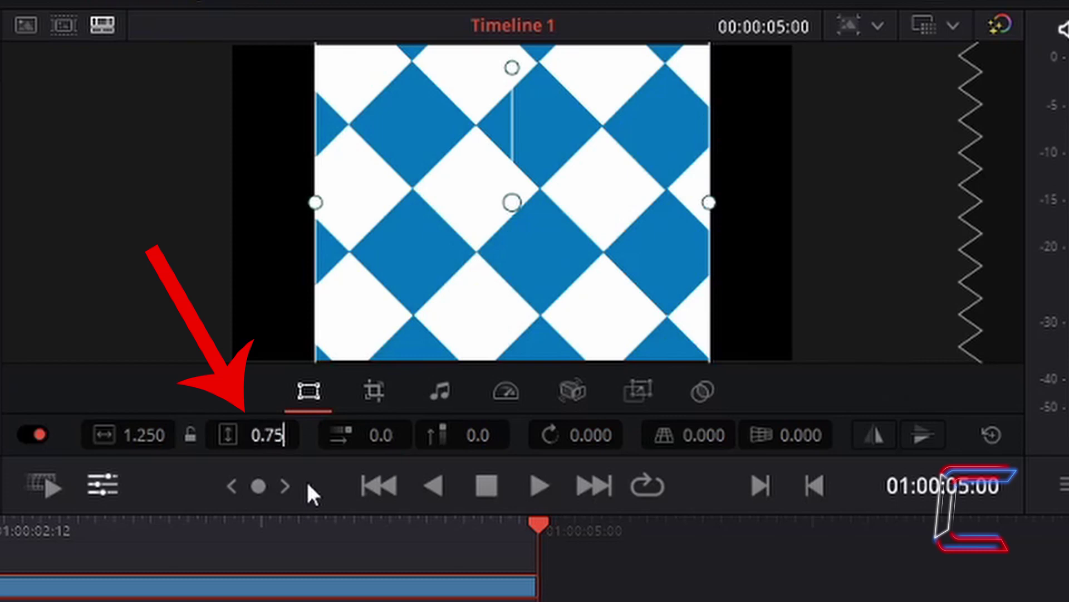
key(Return)
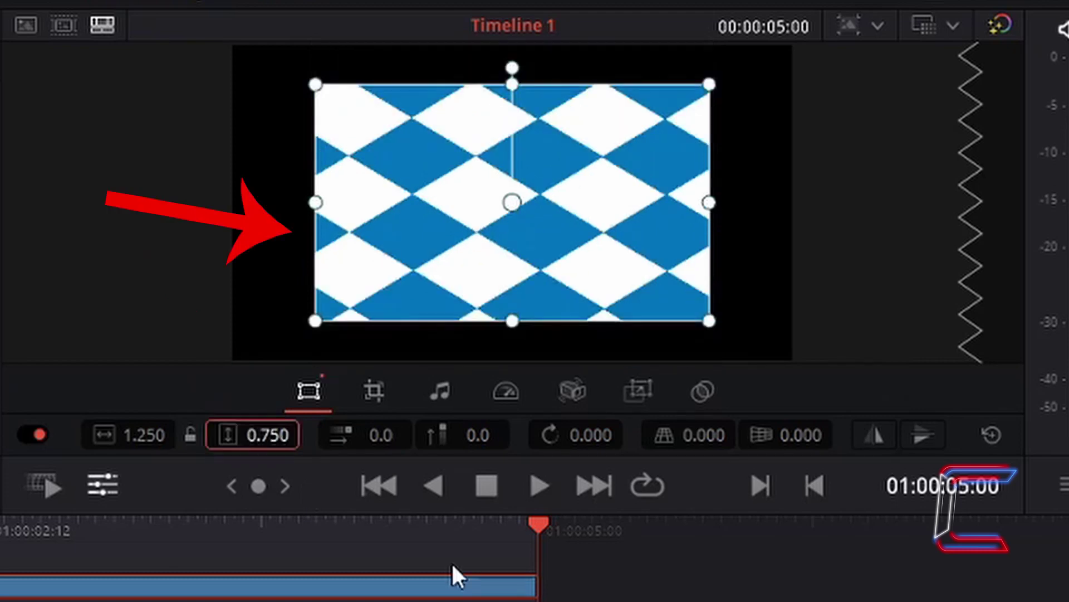
Reset the squares.jpg Zoom Height and Zoom Width both back to 1.000
click(232, 435)
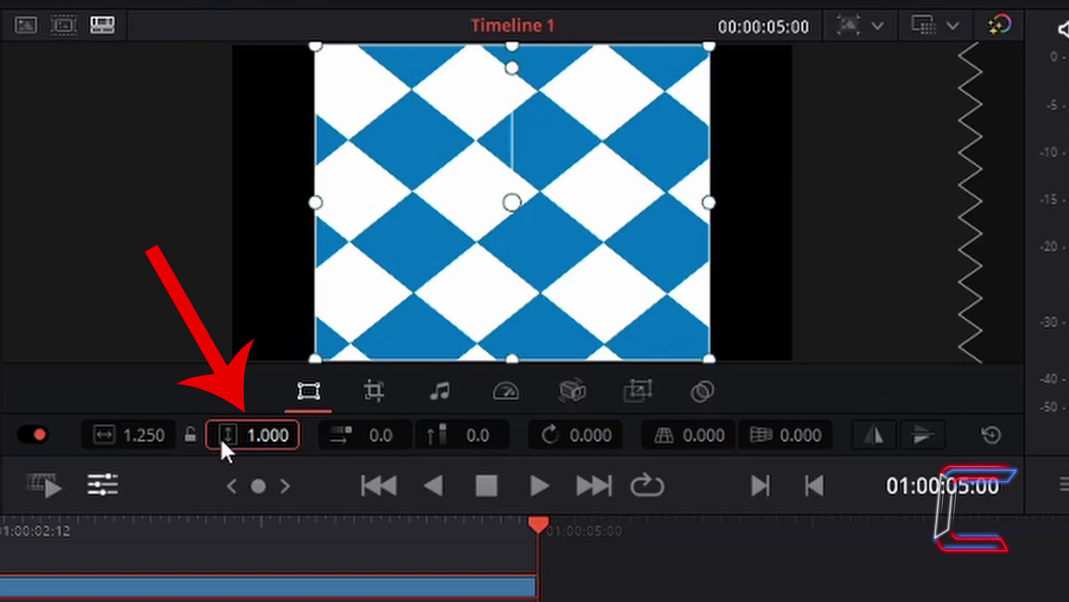
click(113, 436)
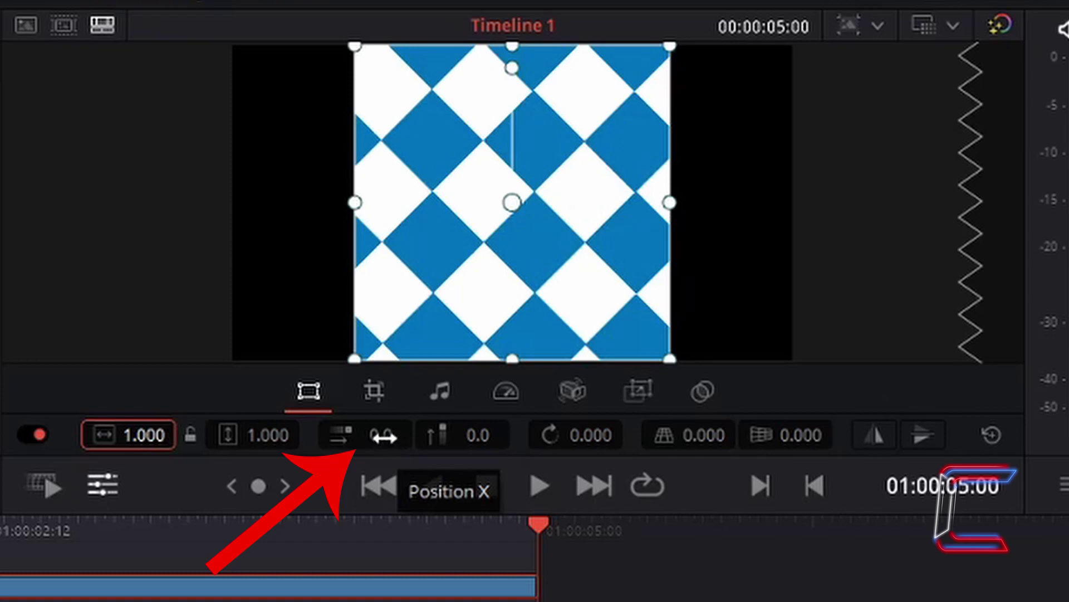
click(387, 443)
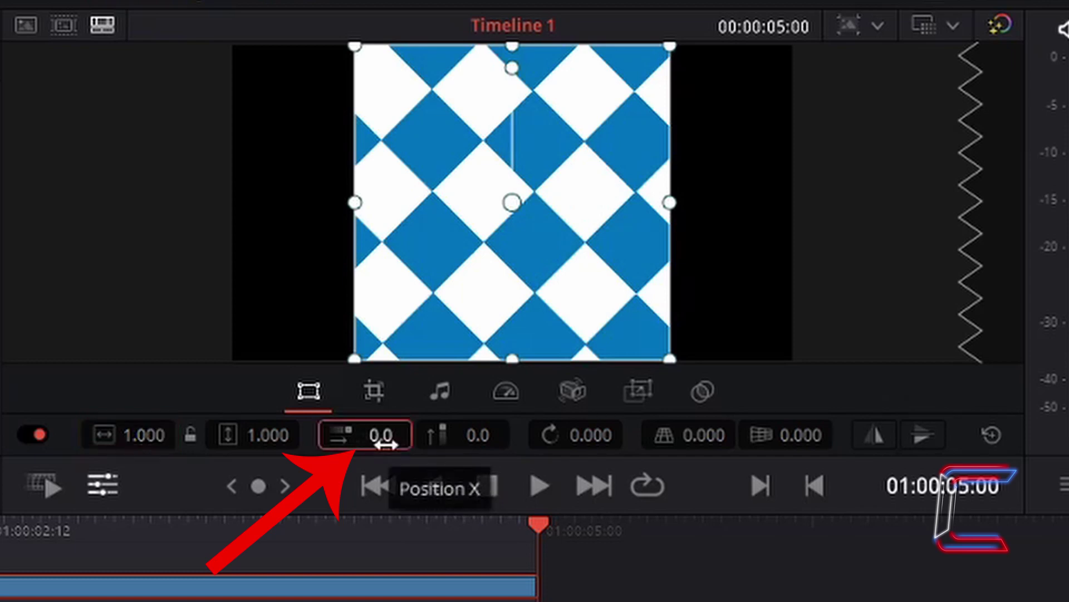
drag(387, 445, 545, 508)
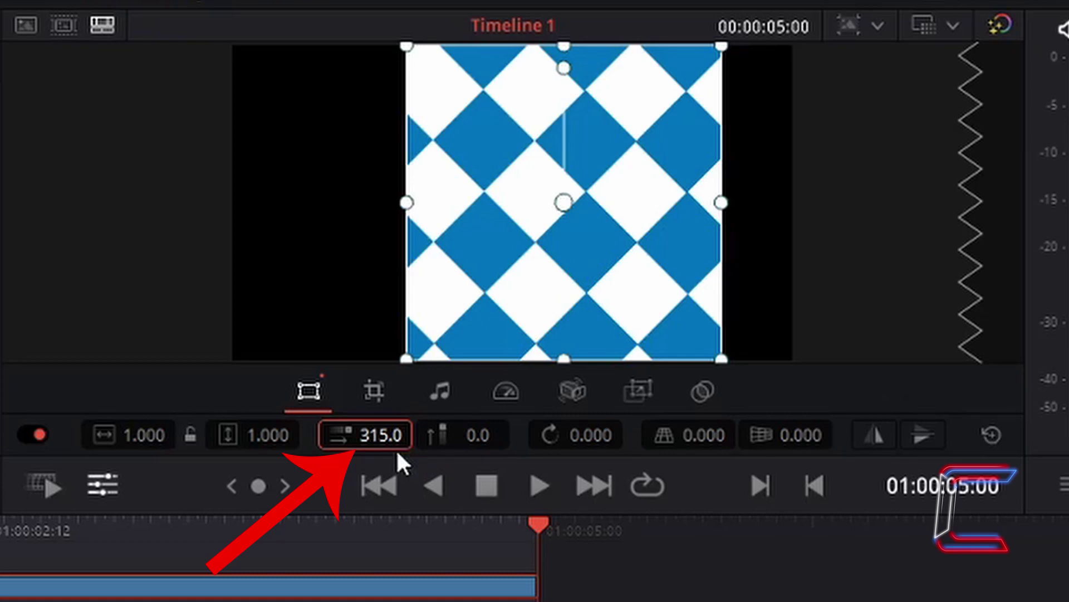
drag(396, 448, 632, 597)
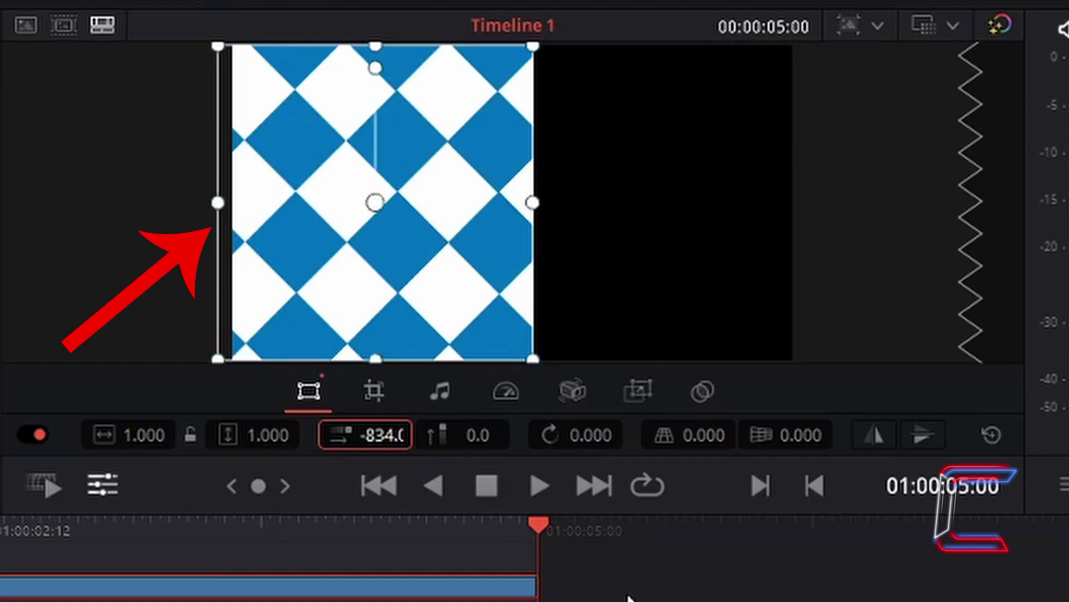
double_click(366, 434)
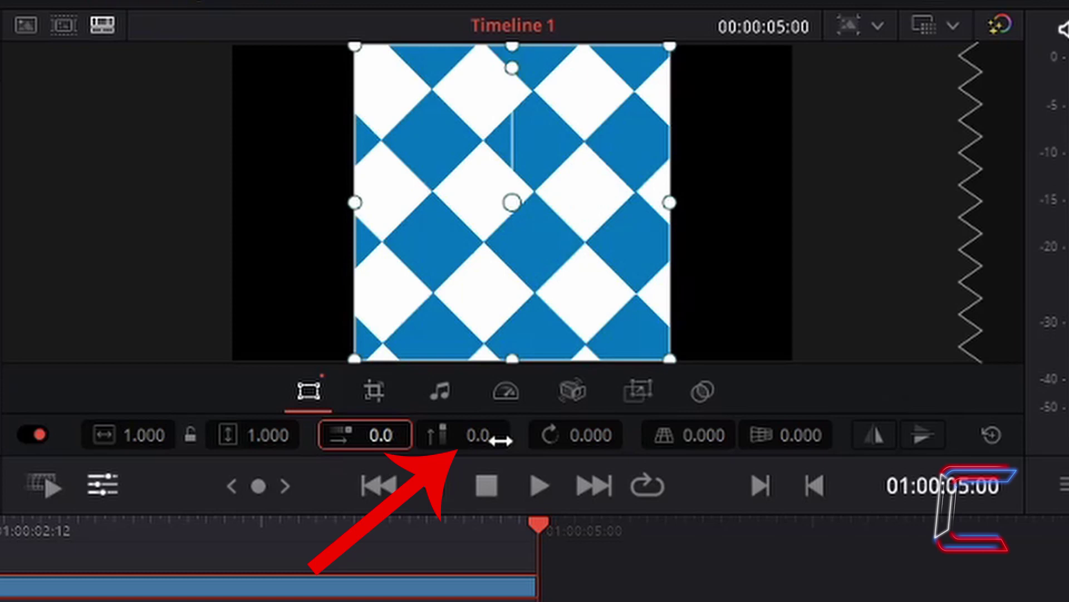
drag(500, 441, 485, 435)
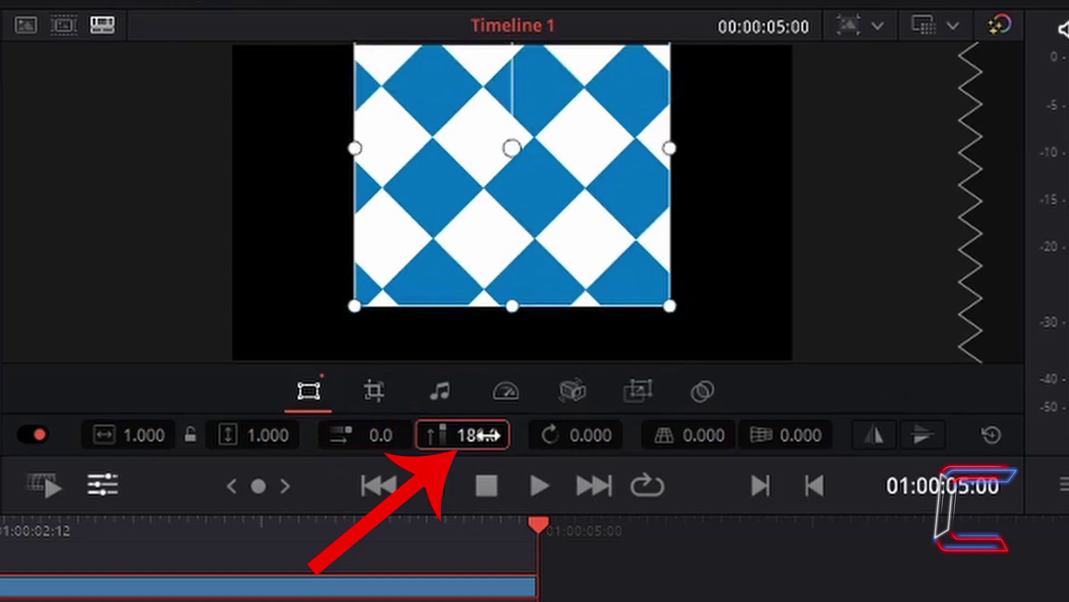
drag(479, 435, 683, 562)
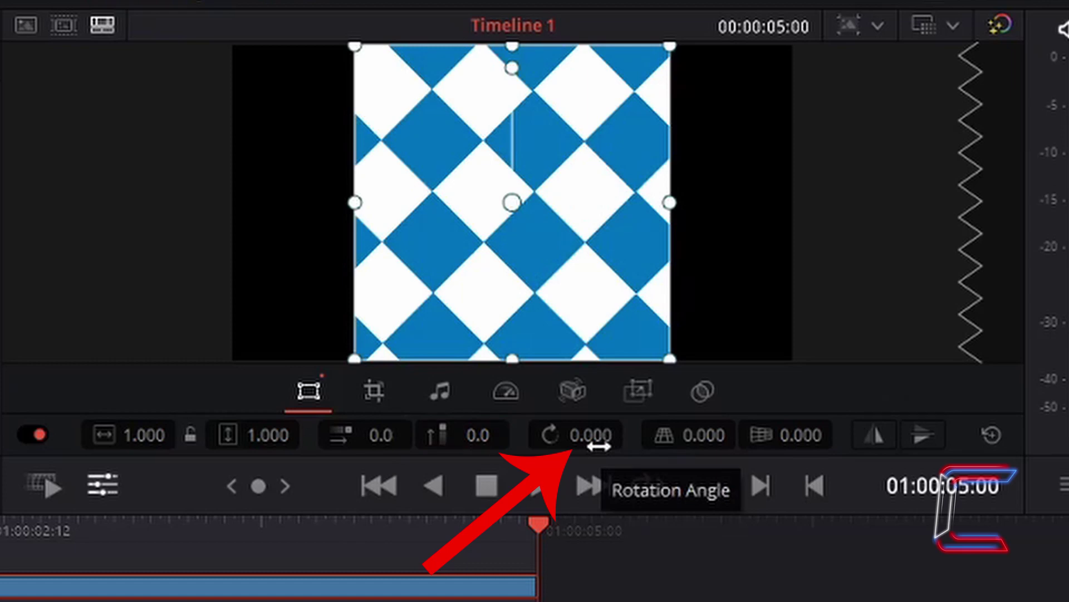
drag(599, 446, 631, 549)
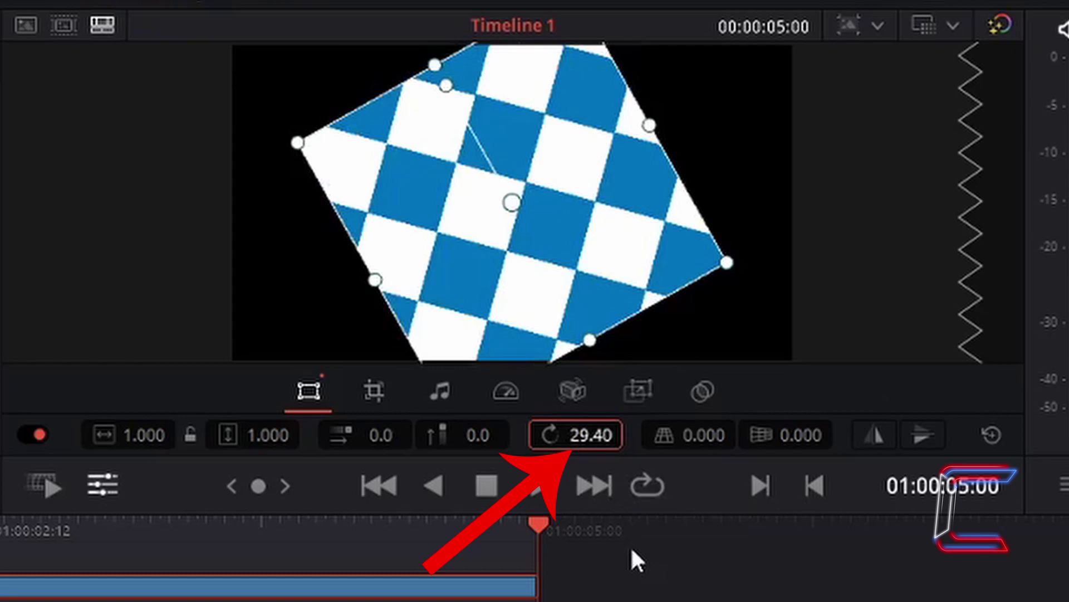
drag(607, 496, 556, 439)
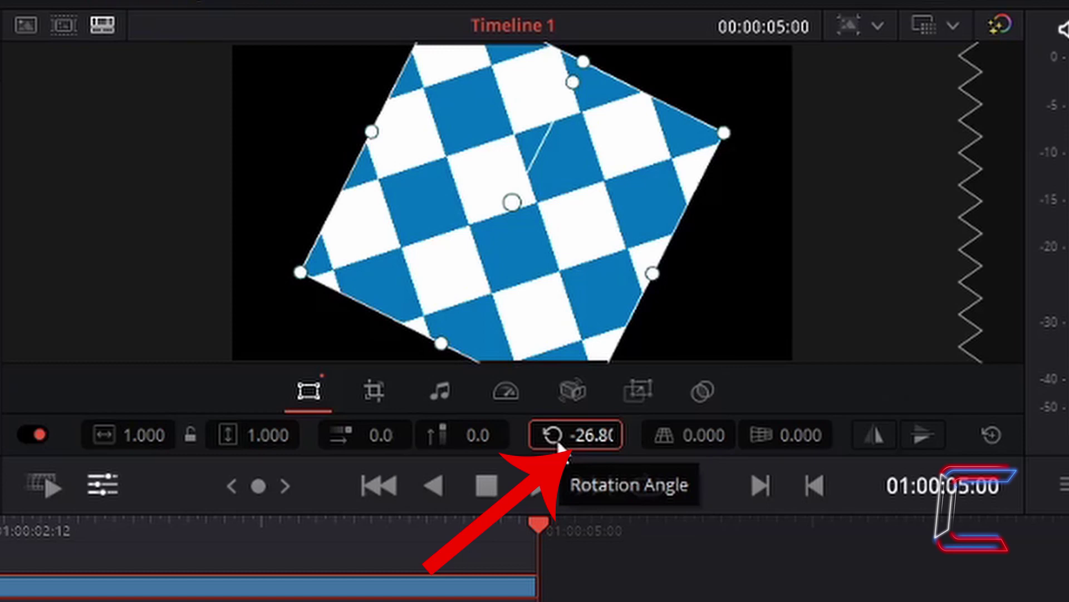
double_click(559, 443)
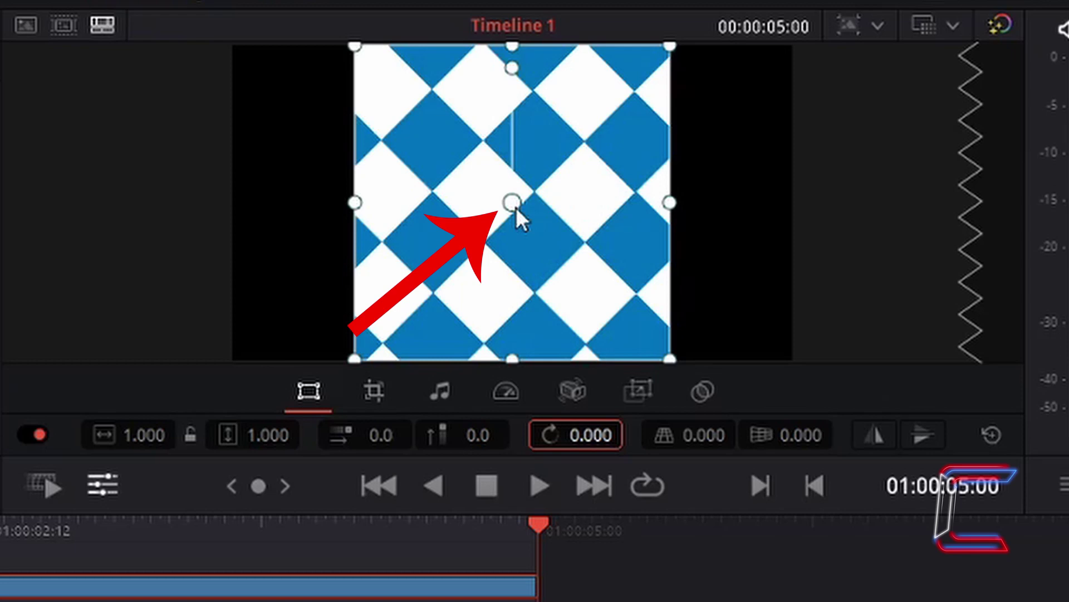
drag(514, 206, 426, 294)
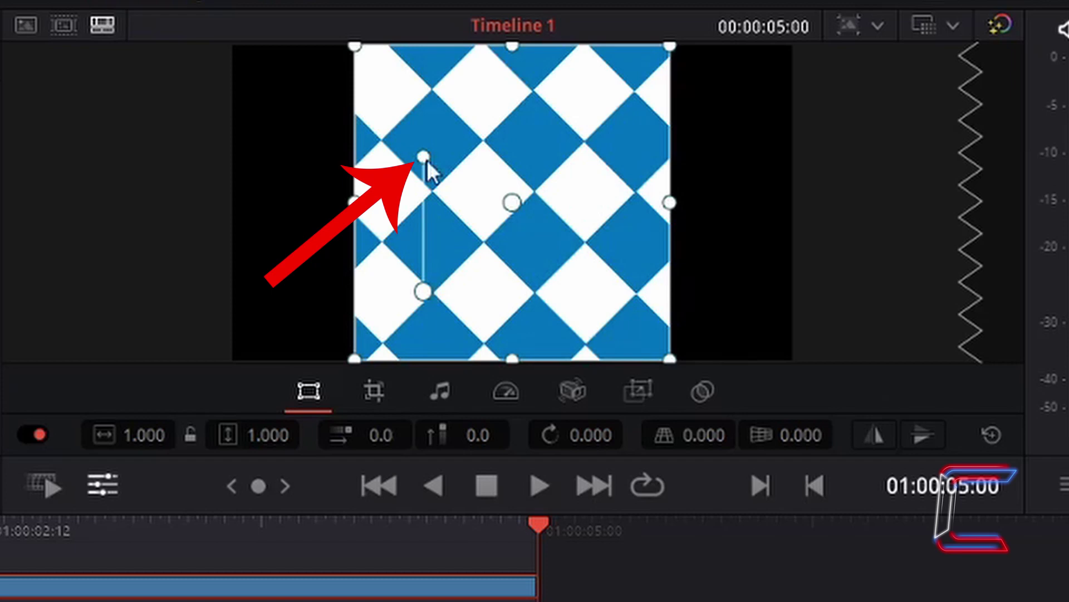
drag(424, 157, 469, 218)
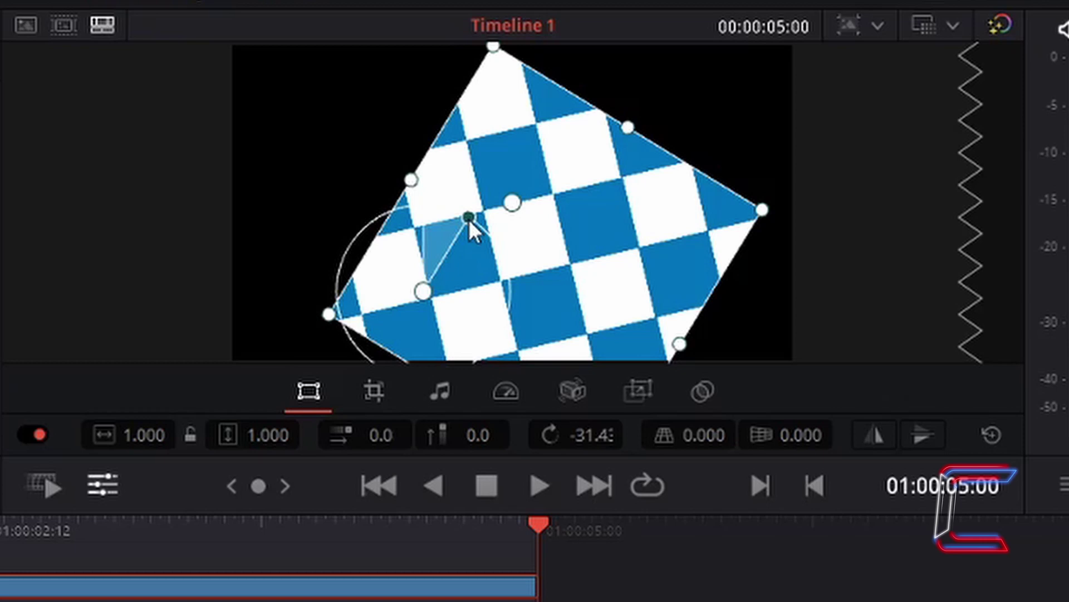
drag(469, 218, 469, 219)
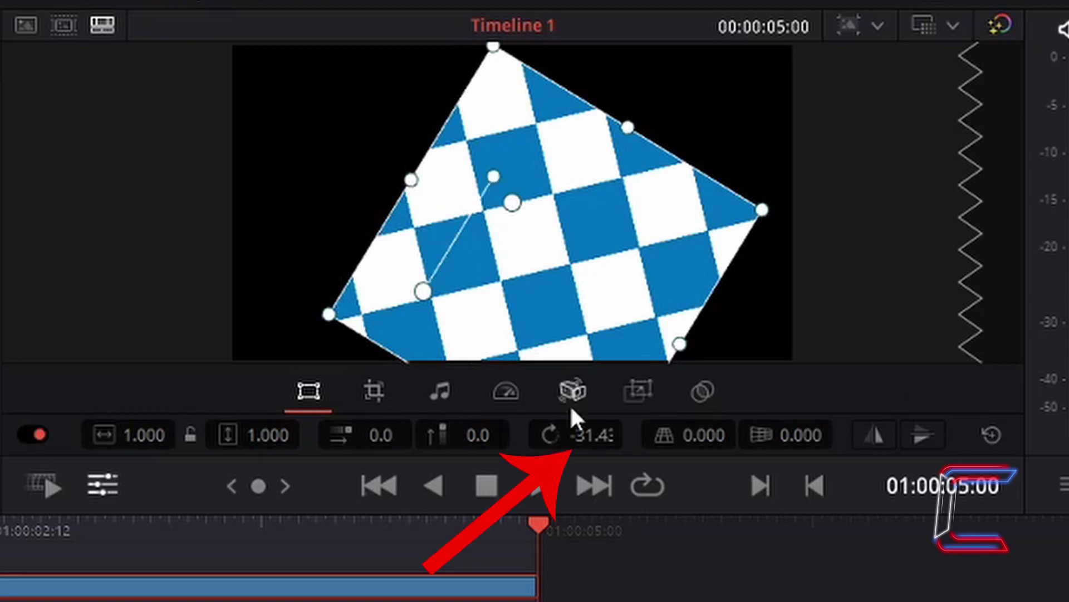
double_click(613, 444)
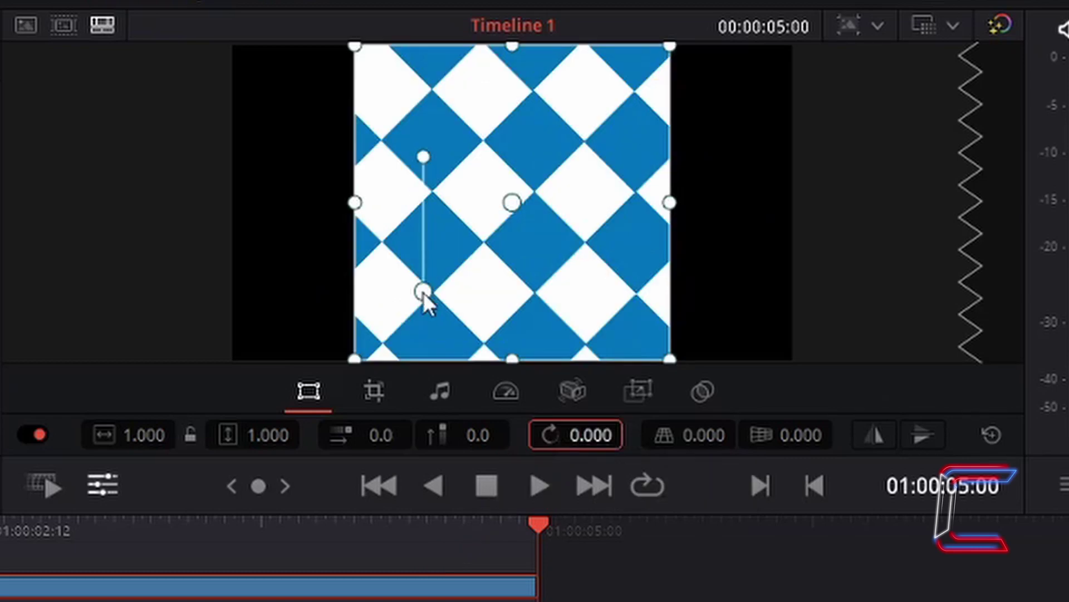
drag(423, 291, 509, 200)
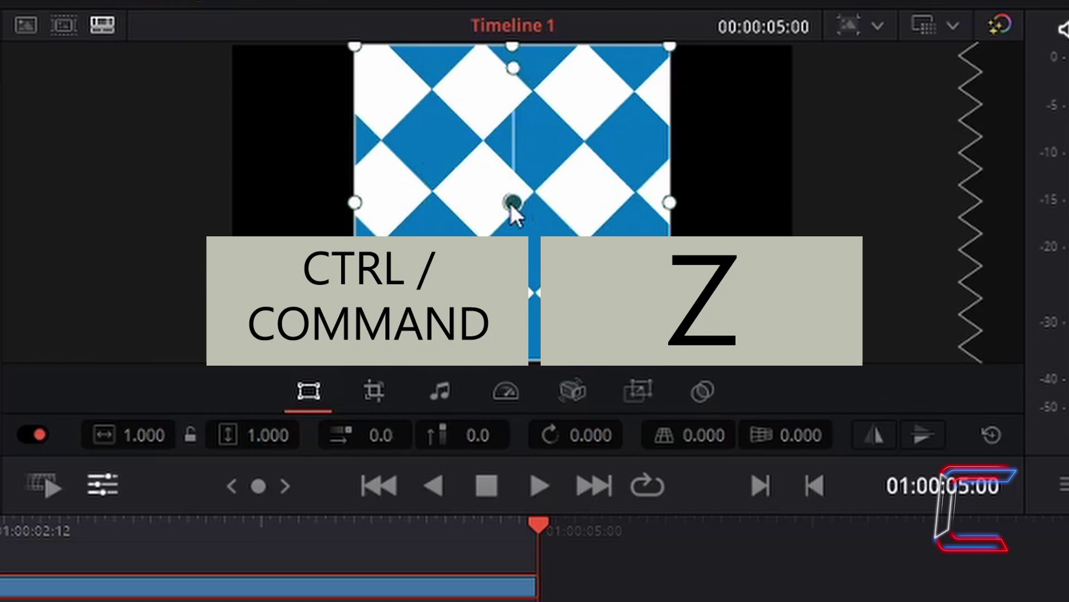
Undo the anchor point move, returning the anchor to the image's lower left
key(ctrl+z)
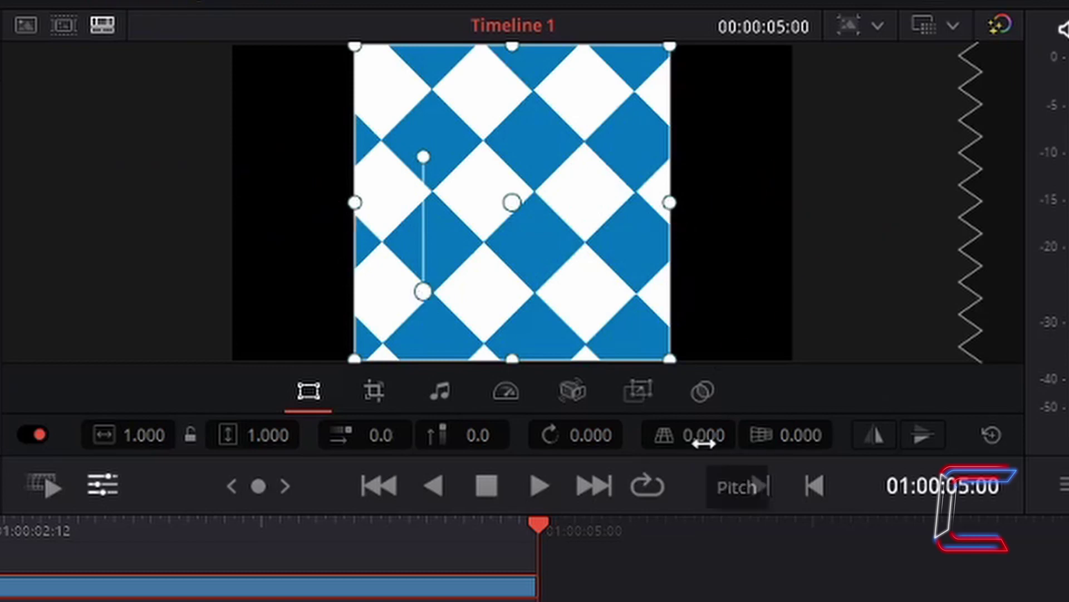
Tilt the pitch, reset it to 0, then swing the yaw to about -0.31
drag(704, 443, 724, 443)
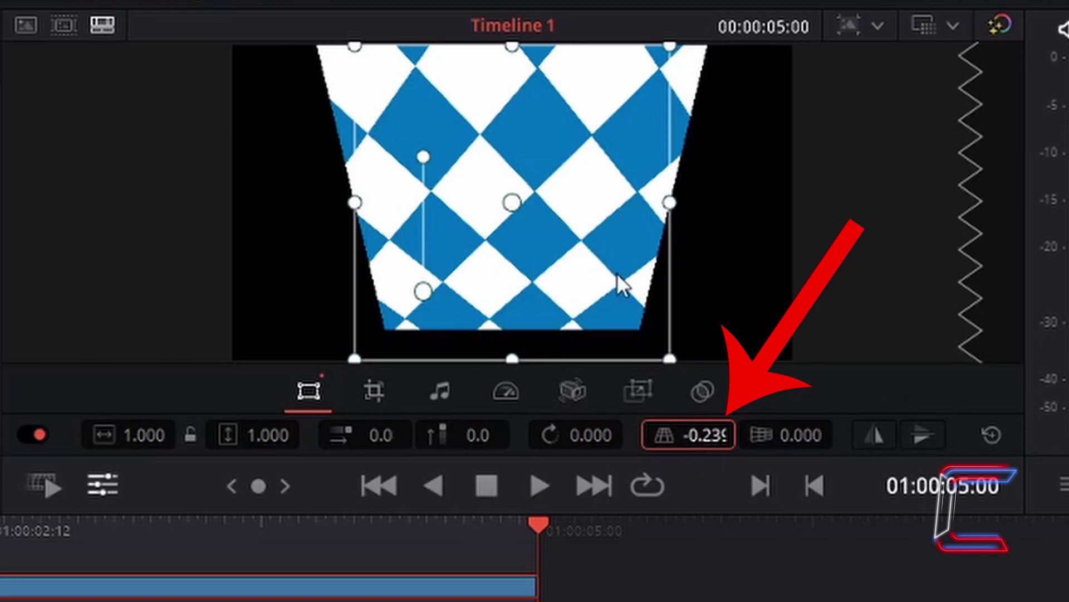
double_click(664, 434)
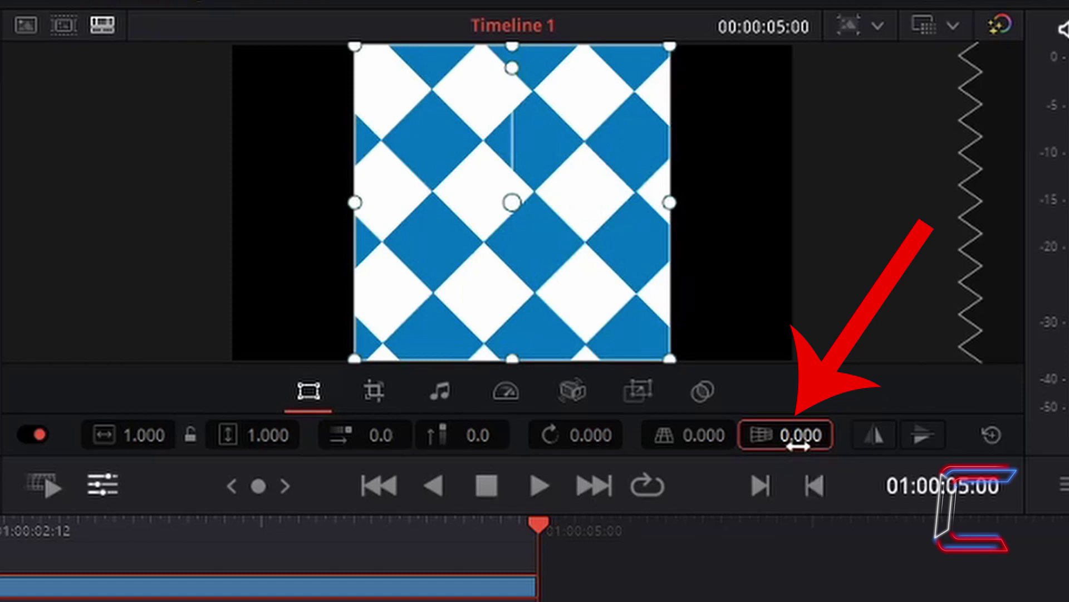
drag(798, 446, 769, 451)
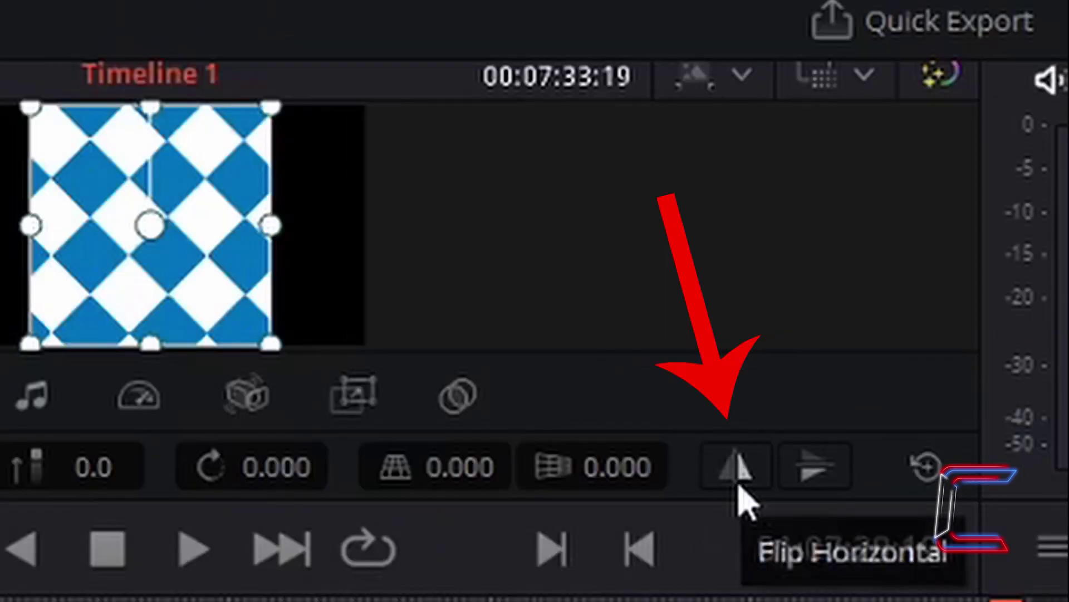
Mirror the checkerboard horizontally and back, then leave it flipped vertically
click(740, 485)
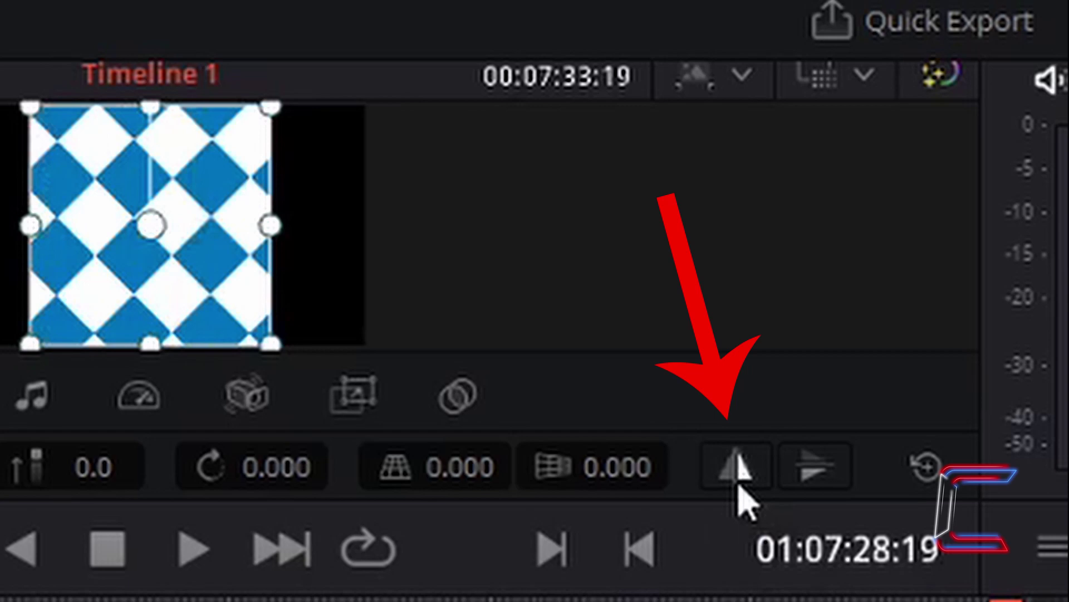
click(739, 485)
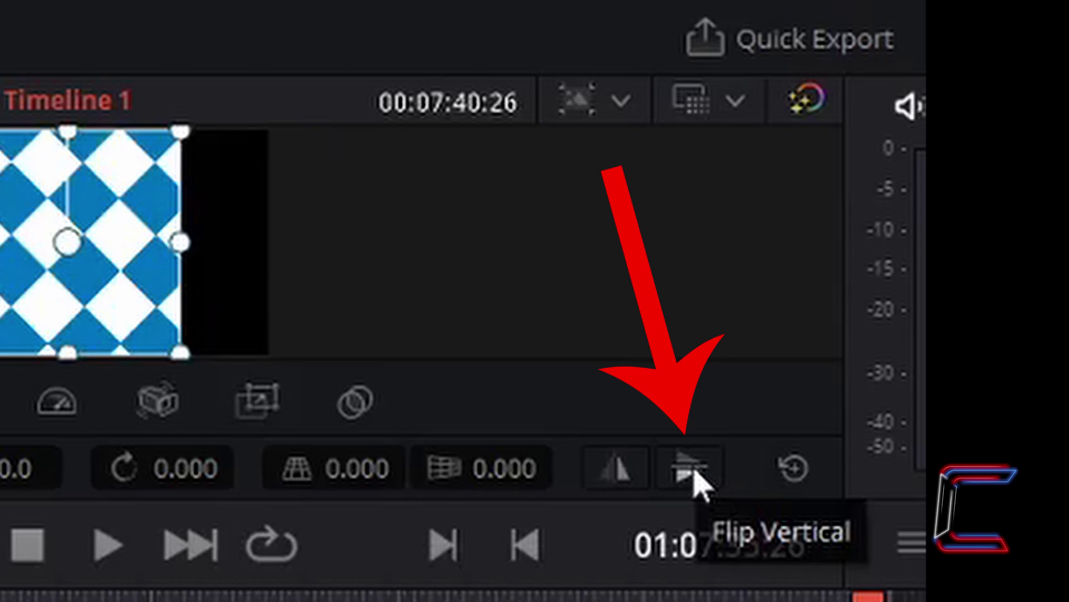
click(694, 474)
click(695, 475)
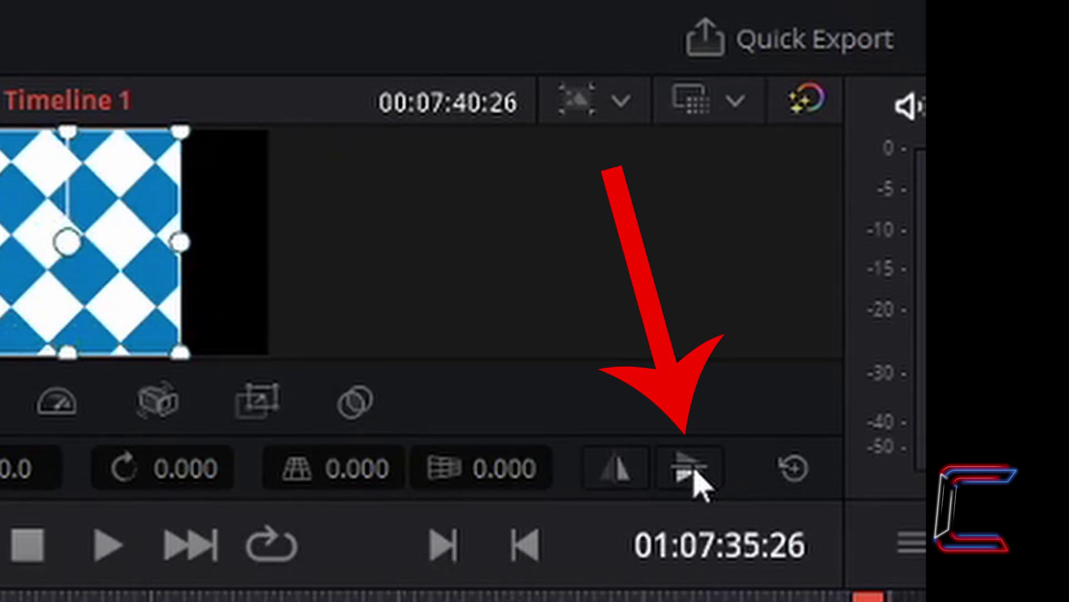
click(695, 475)
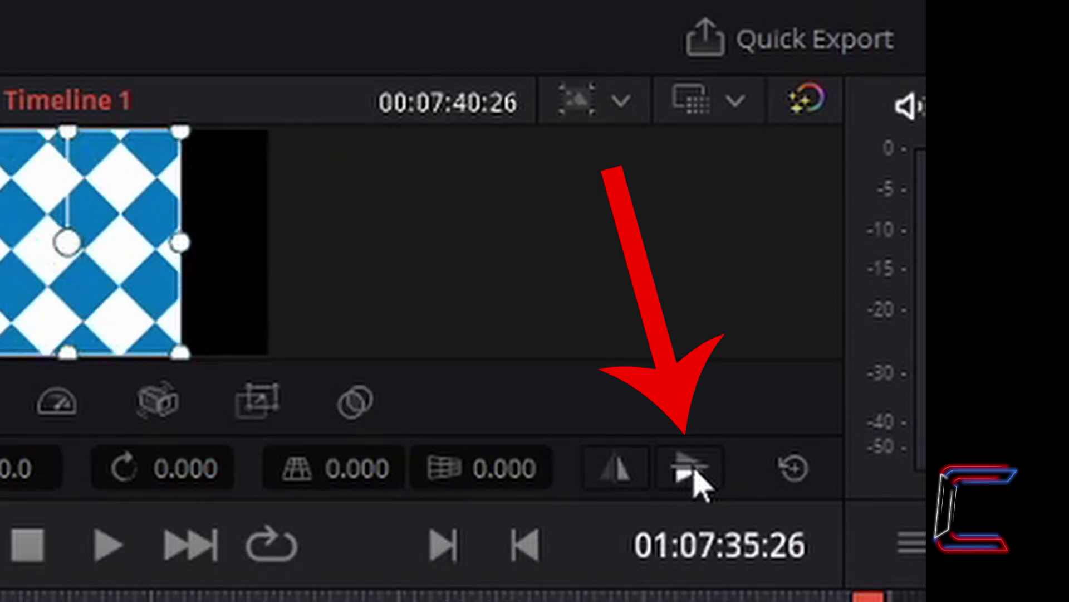
Reset all of the squares.jpg clip's transform settings to their defaults with Reset All
click(695, 474)
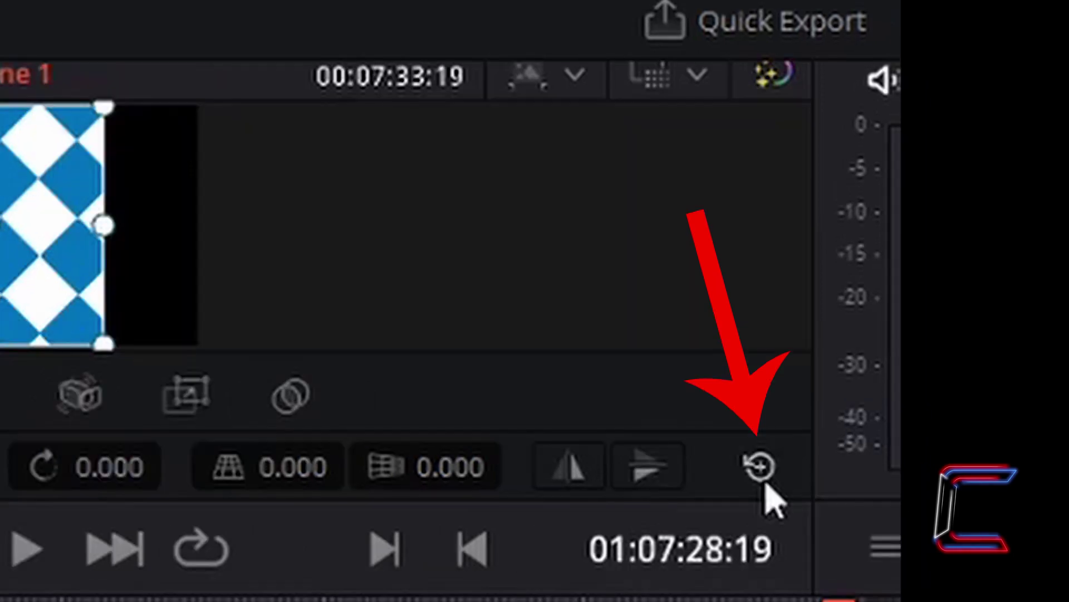